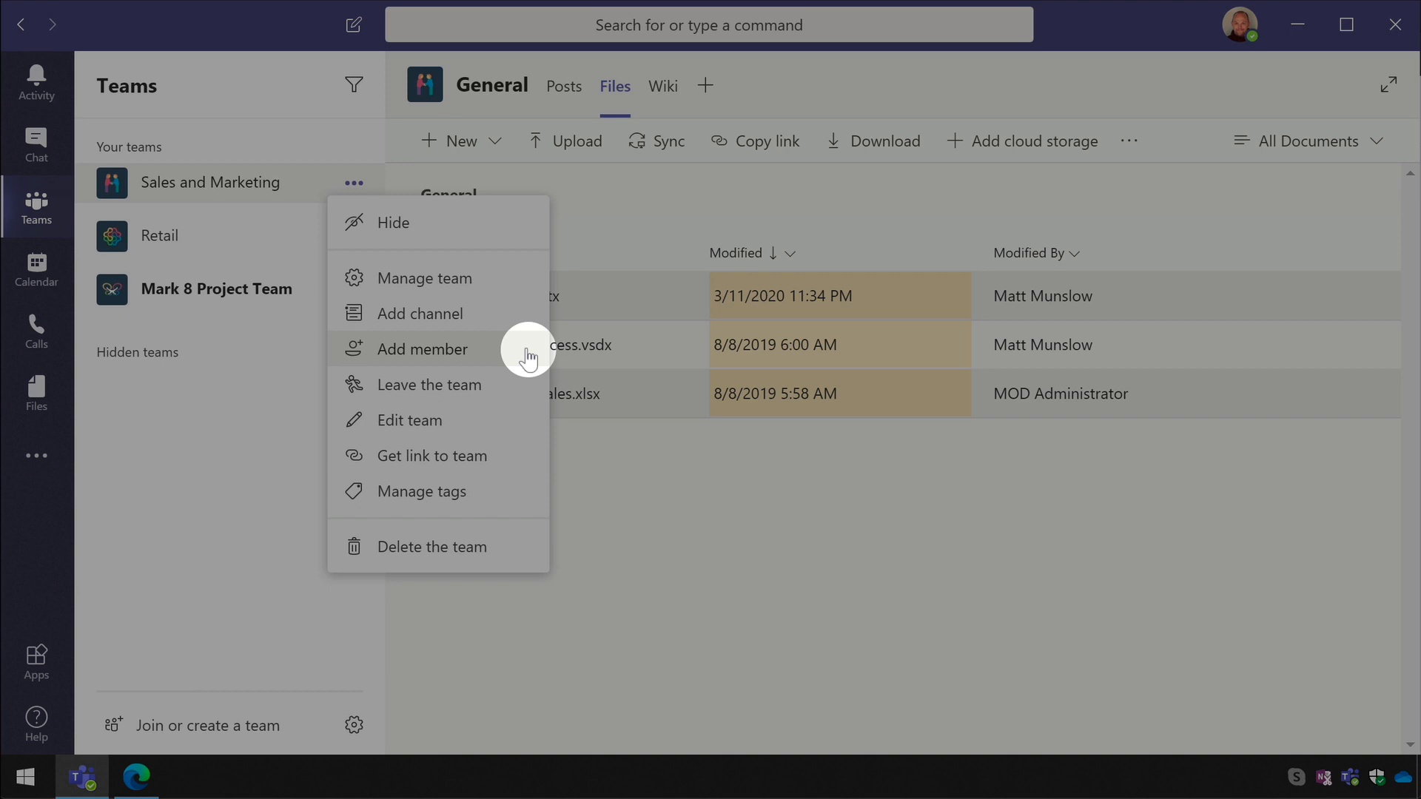
Start adding a member to the Sales and Marketing team and enter the outside person's email address as a guest
left_click(528, 358)
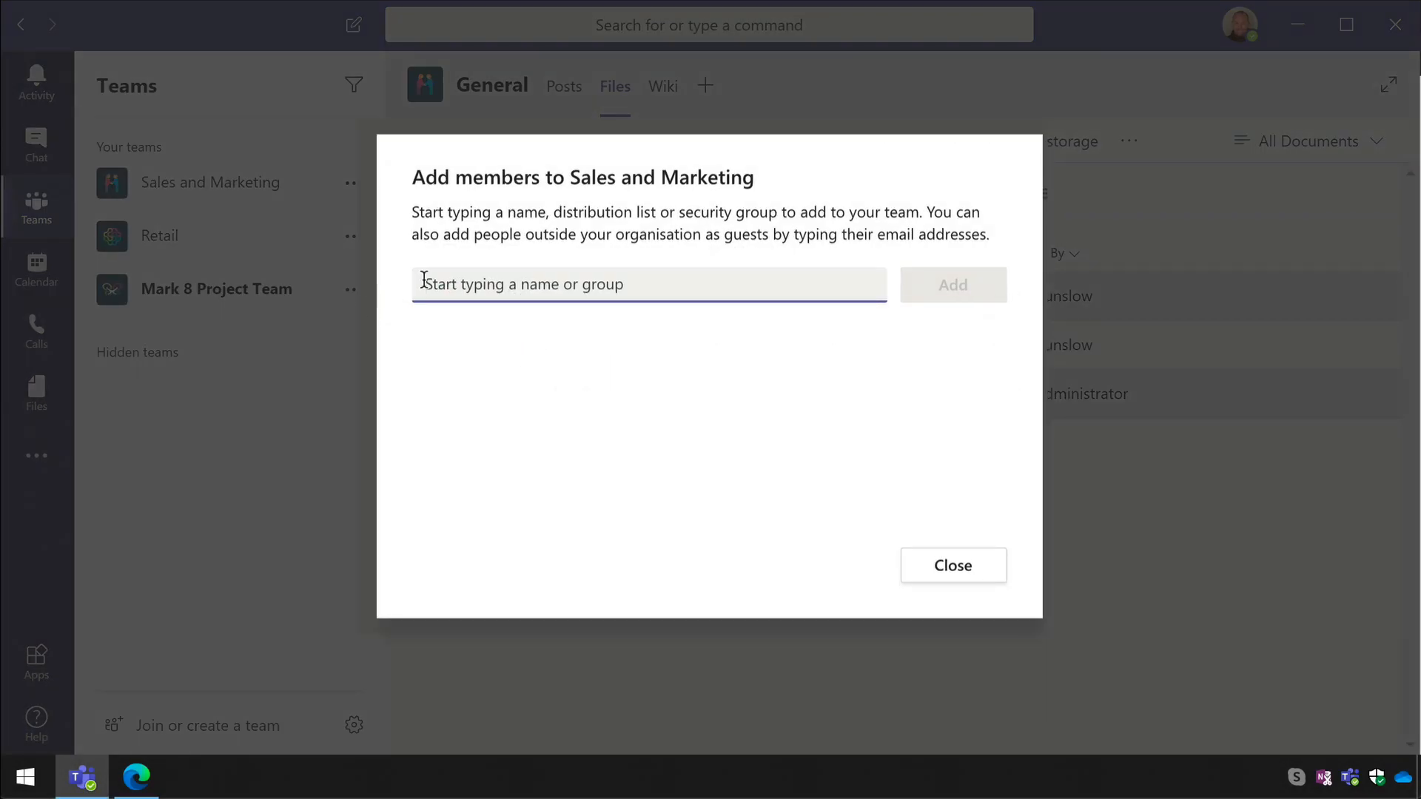
key("ctrl+v")
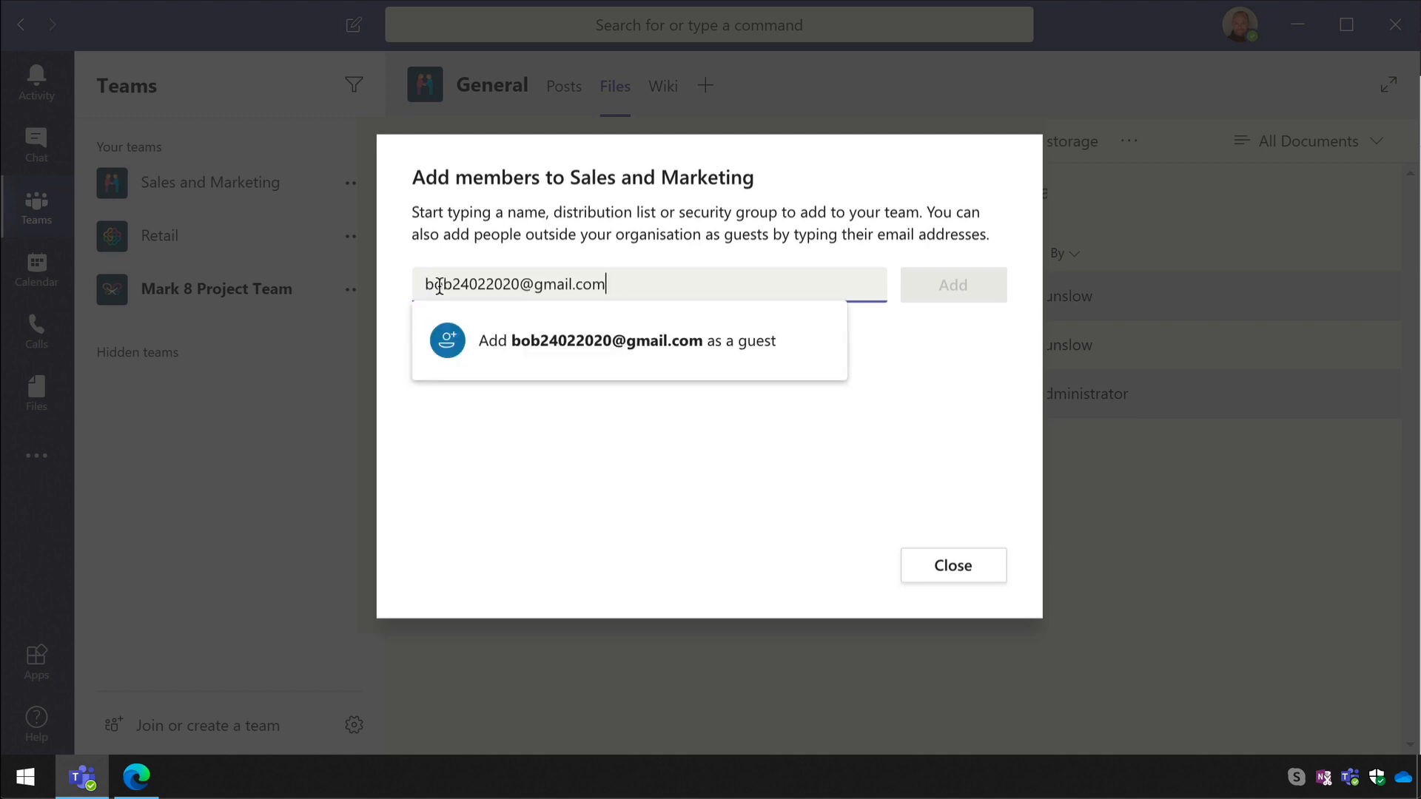
left_click(798, 358)
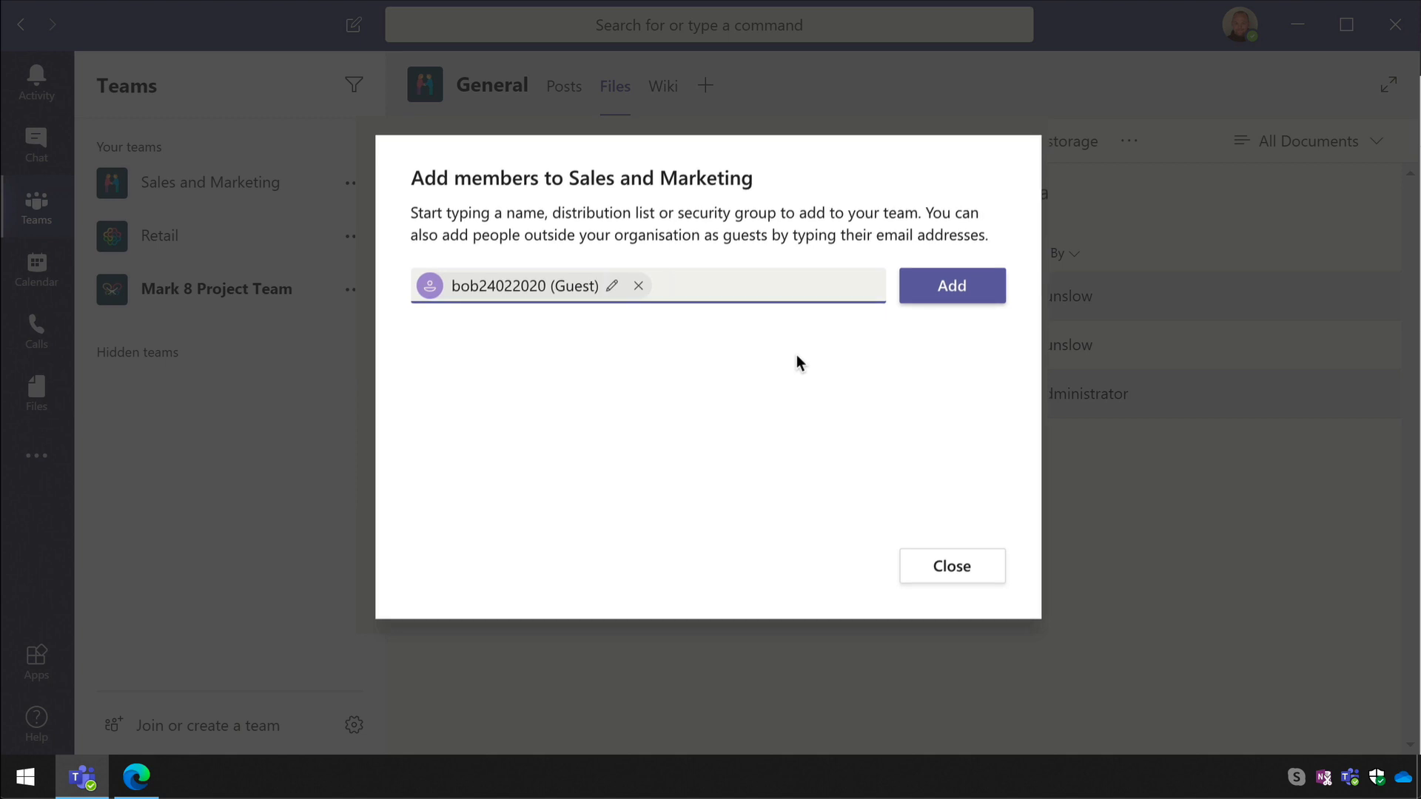
Replace the guest's default display name with their descriptive name and add them to the Sales and Marketing team
left_click(612, 286)
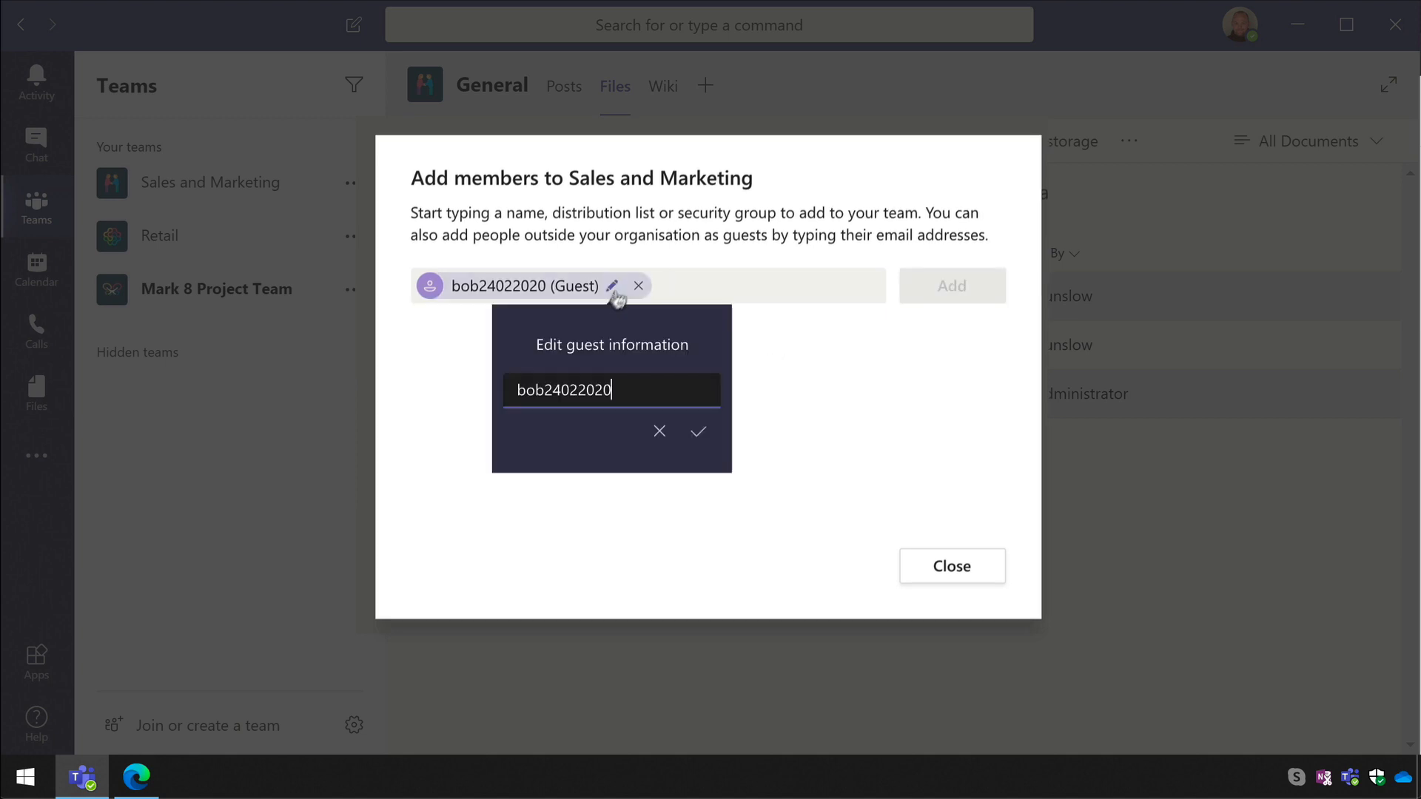
double_click(567, 390)
type("Bob the Pho")
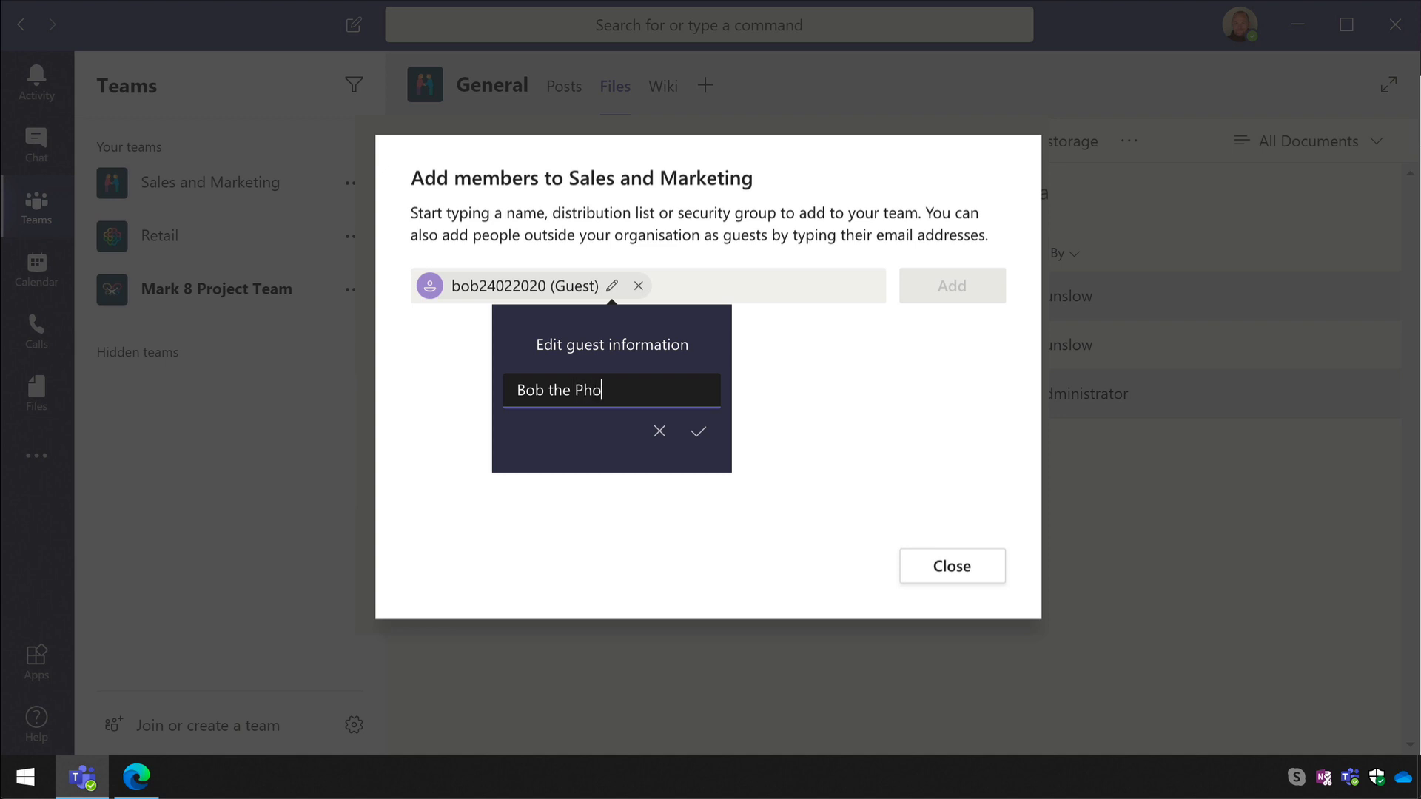
type("tographer")
left_click(698, 433)
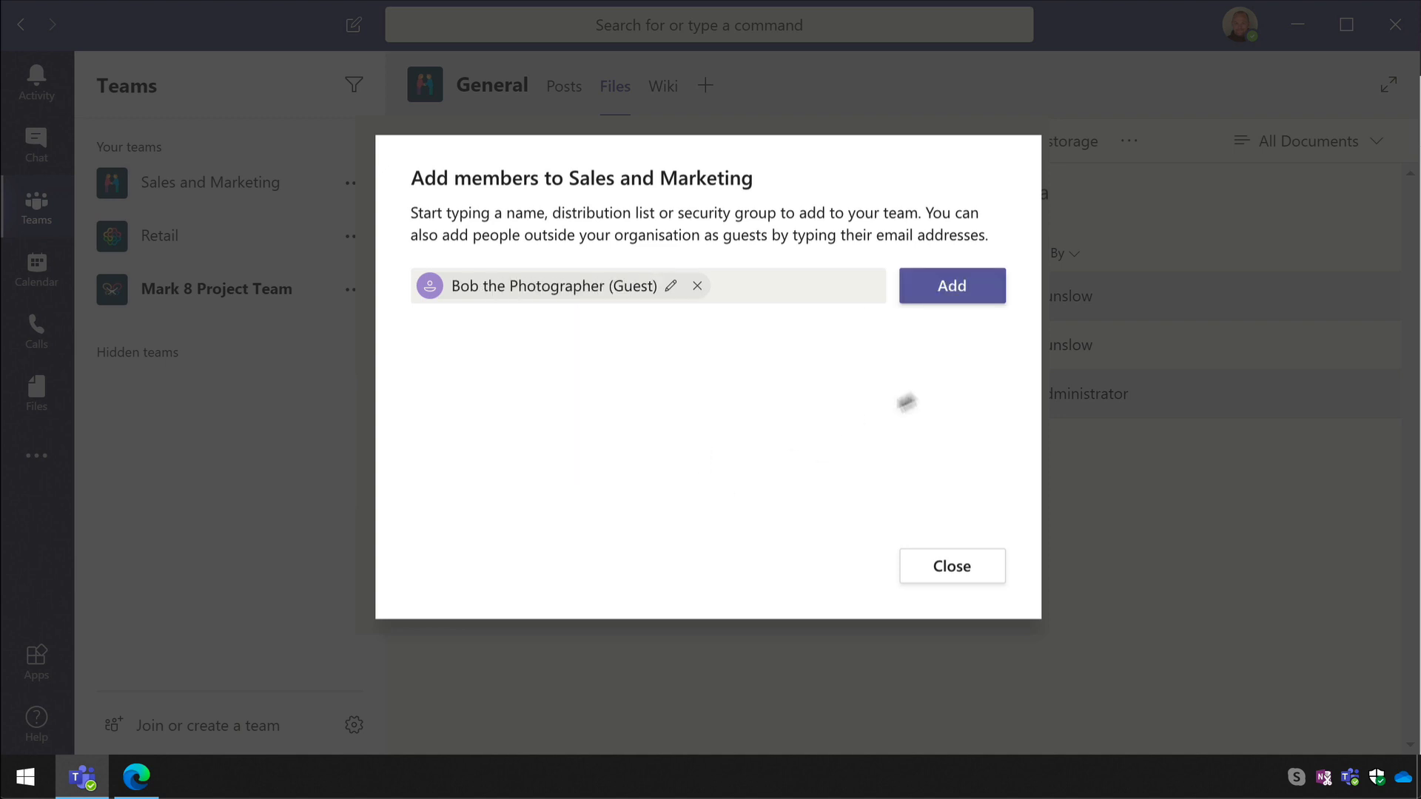
left_click(979, 290)
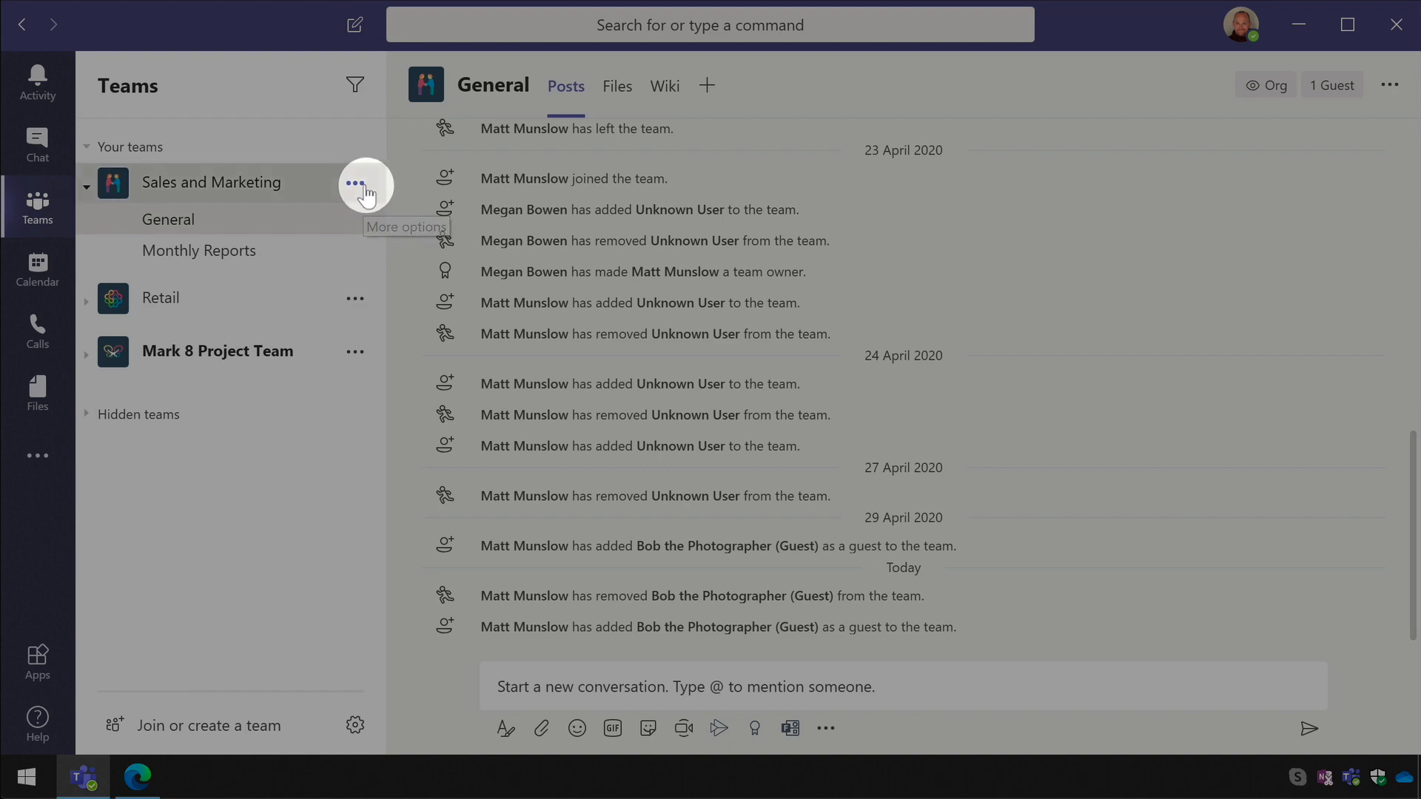
Open the management page of the Sales and Marketing team and review its list of members and guests
left_click(357, 184)
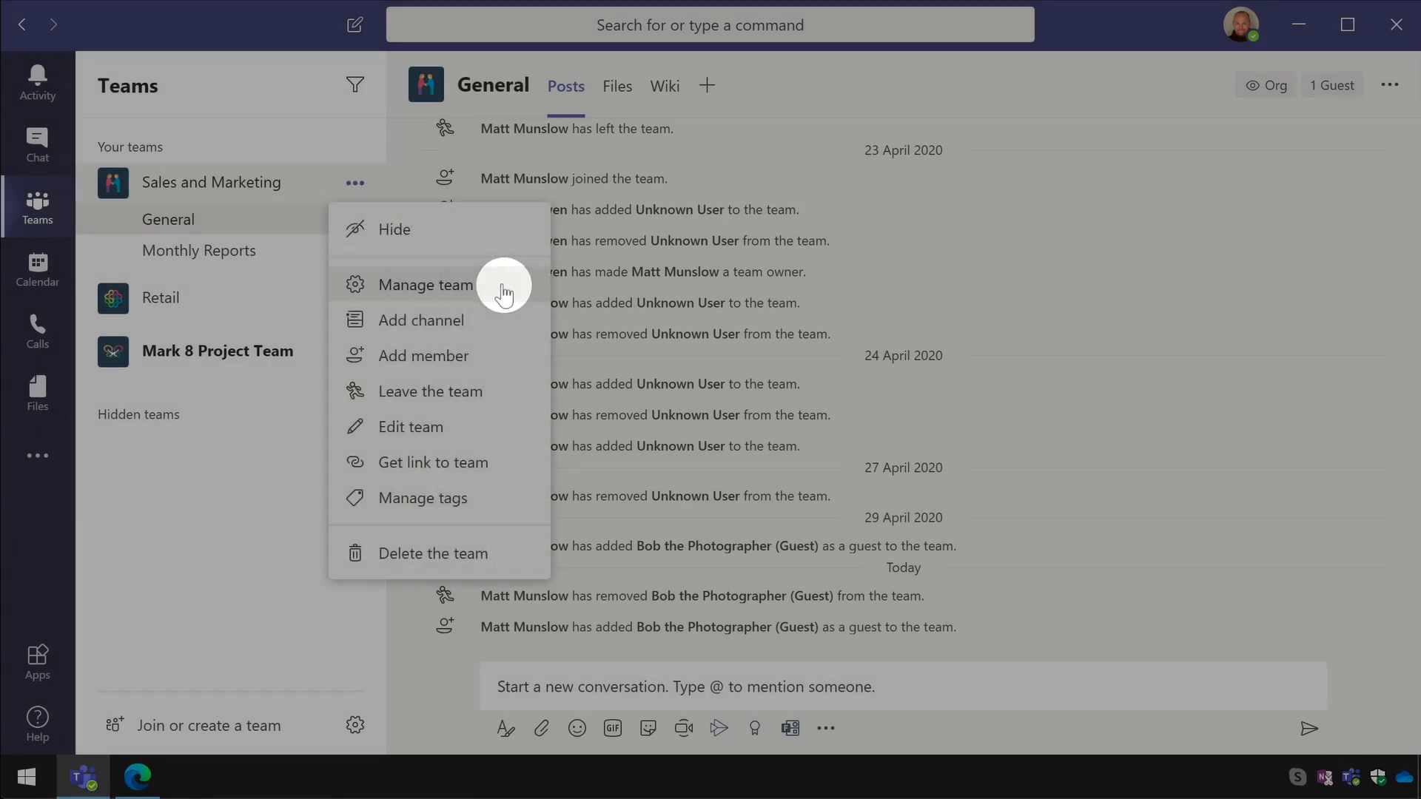
left_click(501, 285)
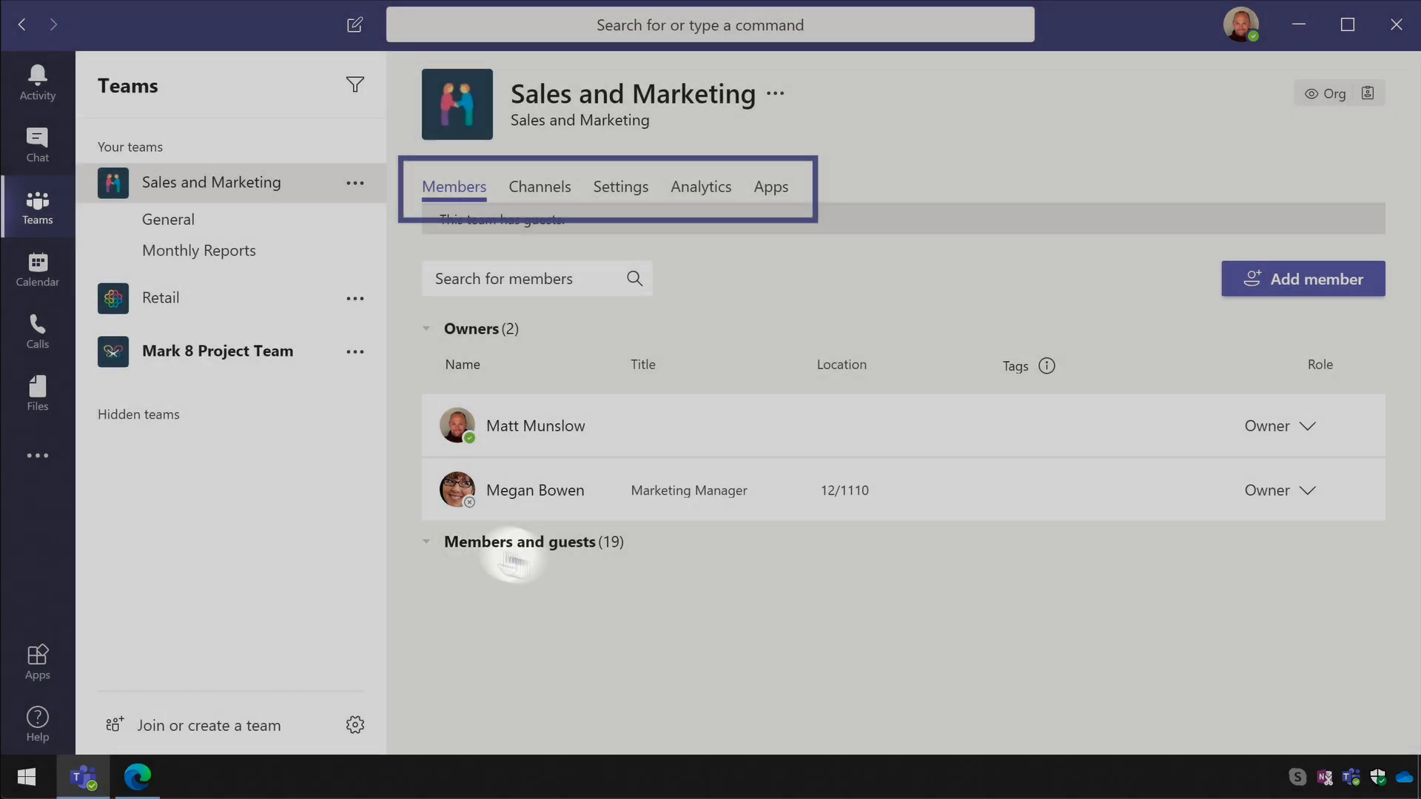
left_click(510, 542)
scroll(739, 554, "down", 5)
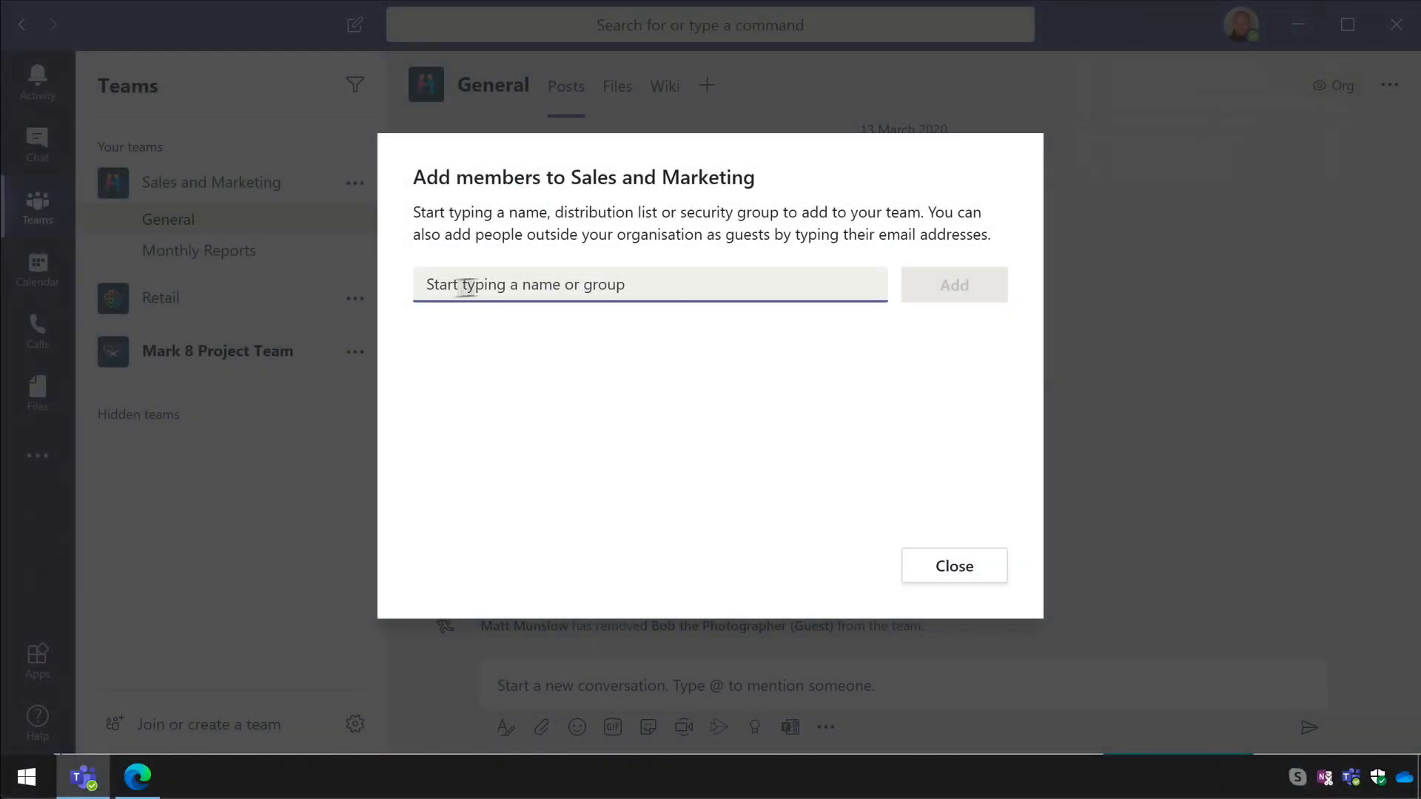
Try to enter the guest's email address when adding members to the Sales and Marketing team
key("ctrl+v")
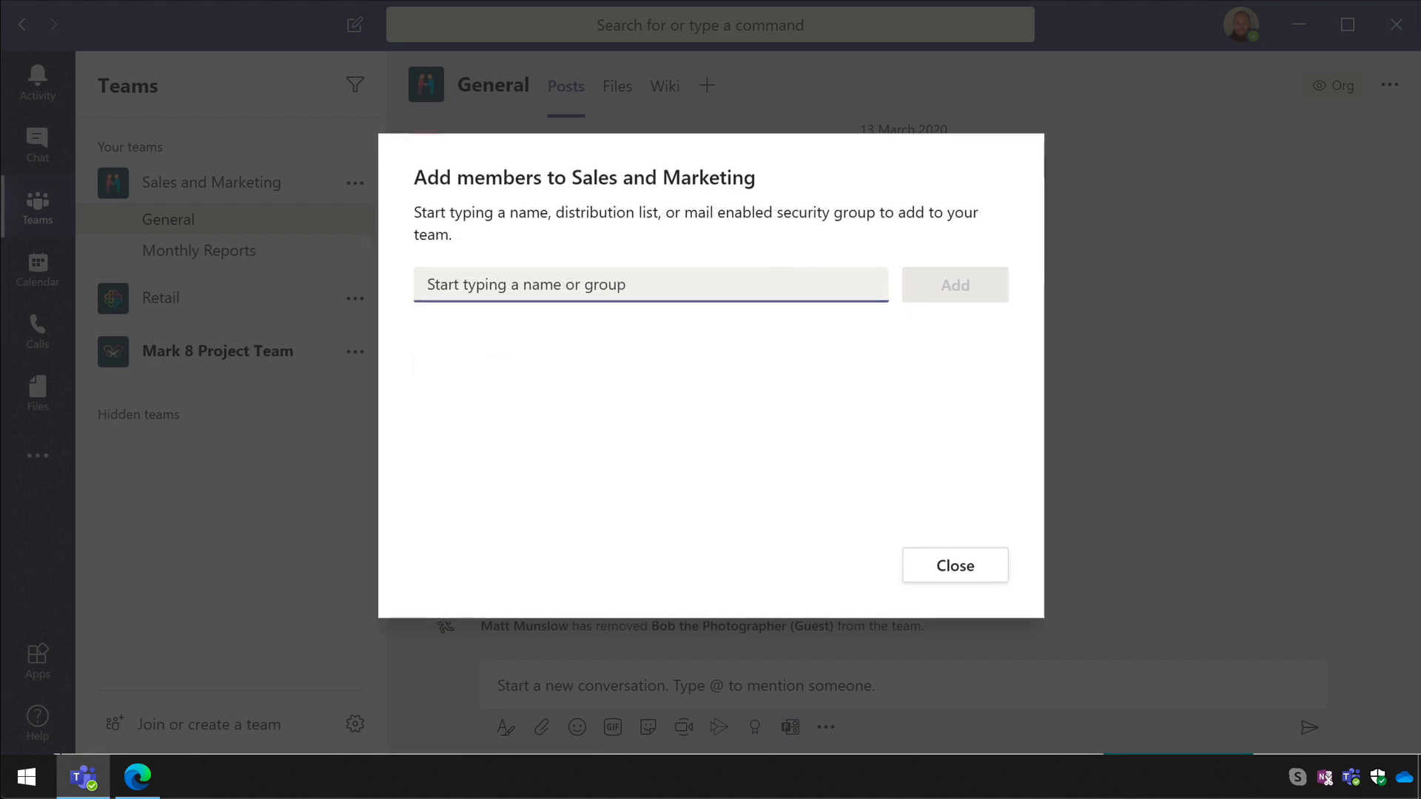
key("ctrl+v")
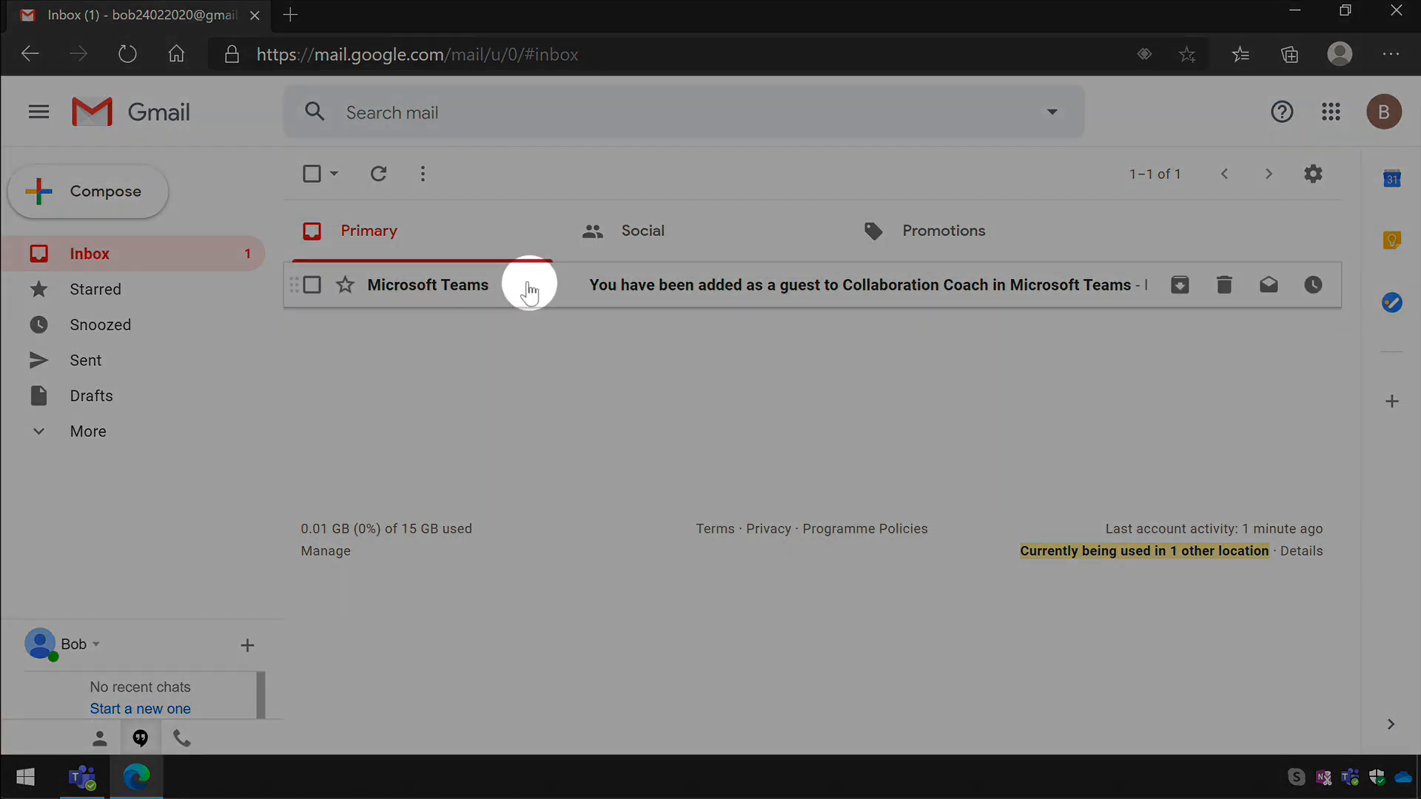
Open the Microsoft Teams guest invitation in Gmail and follow it into the Teams web app, declining the desktop app
left_click(527, 286)
scroll(463, 432, "down", 3)
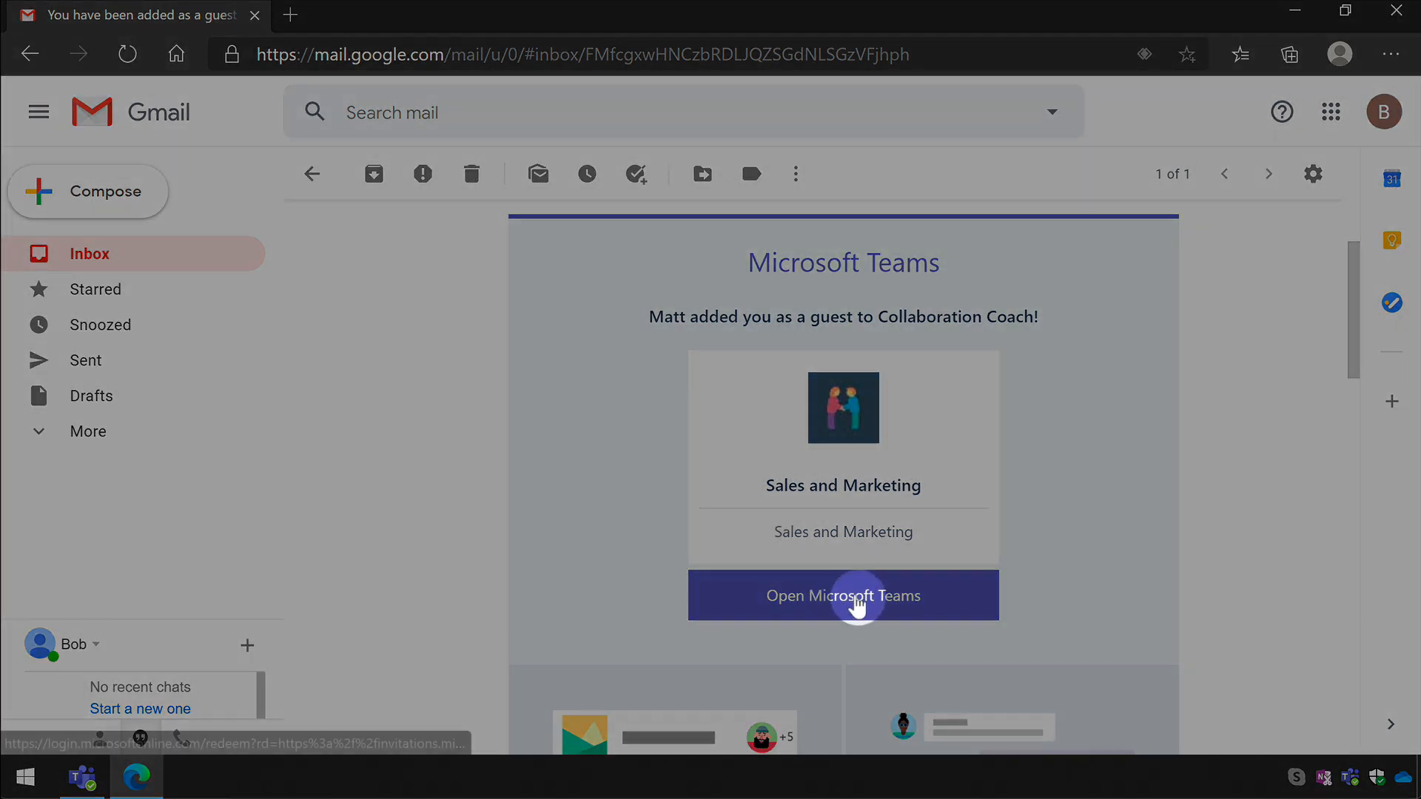
left_click(851, 596)
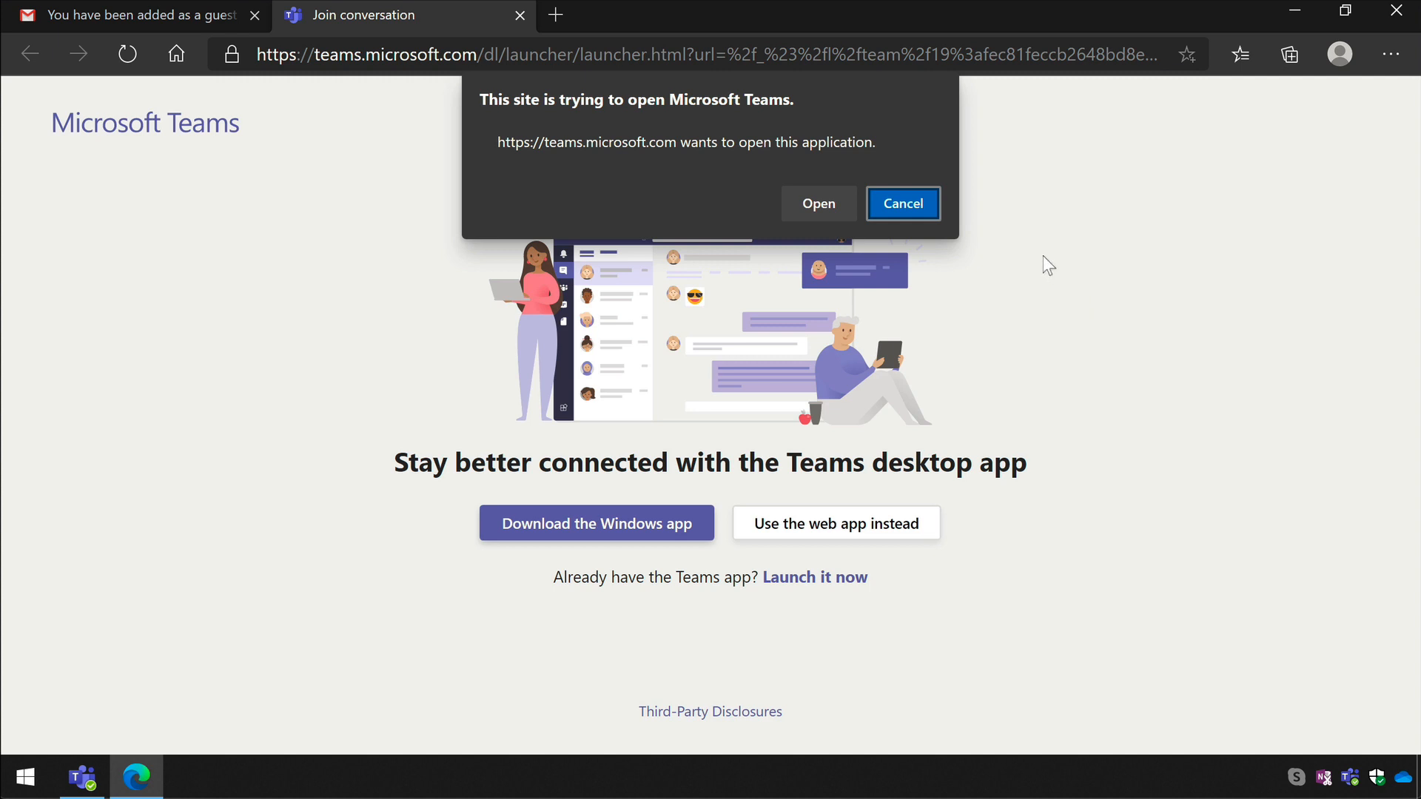
left_click(921, 207)
left_click(856, 539)
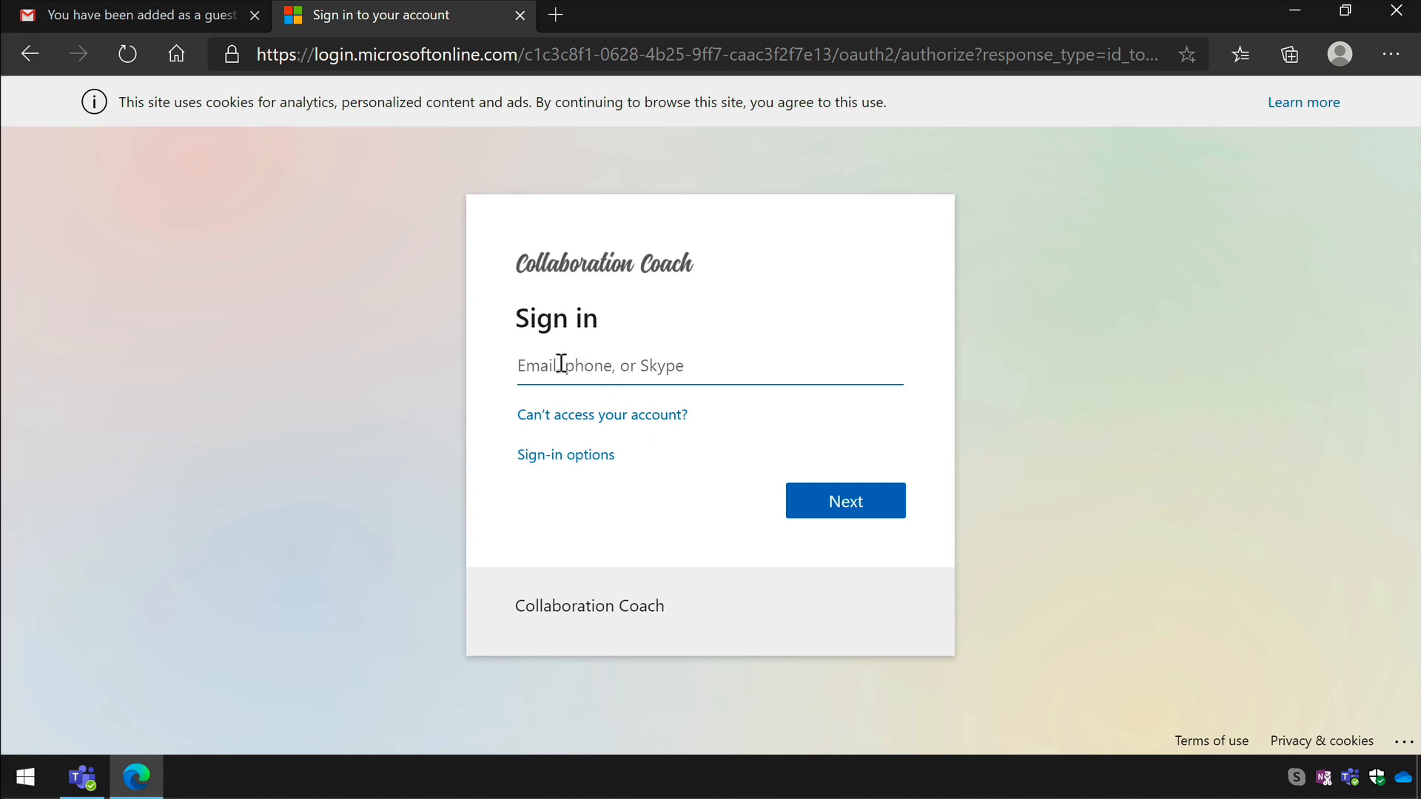
Sign in to the Collaboration Coach organisation with the guest's email address and account password
key("ctrl+v")
left_click(825, 513)
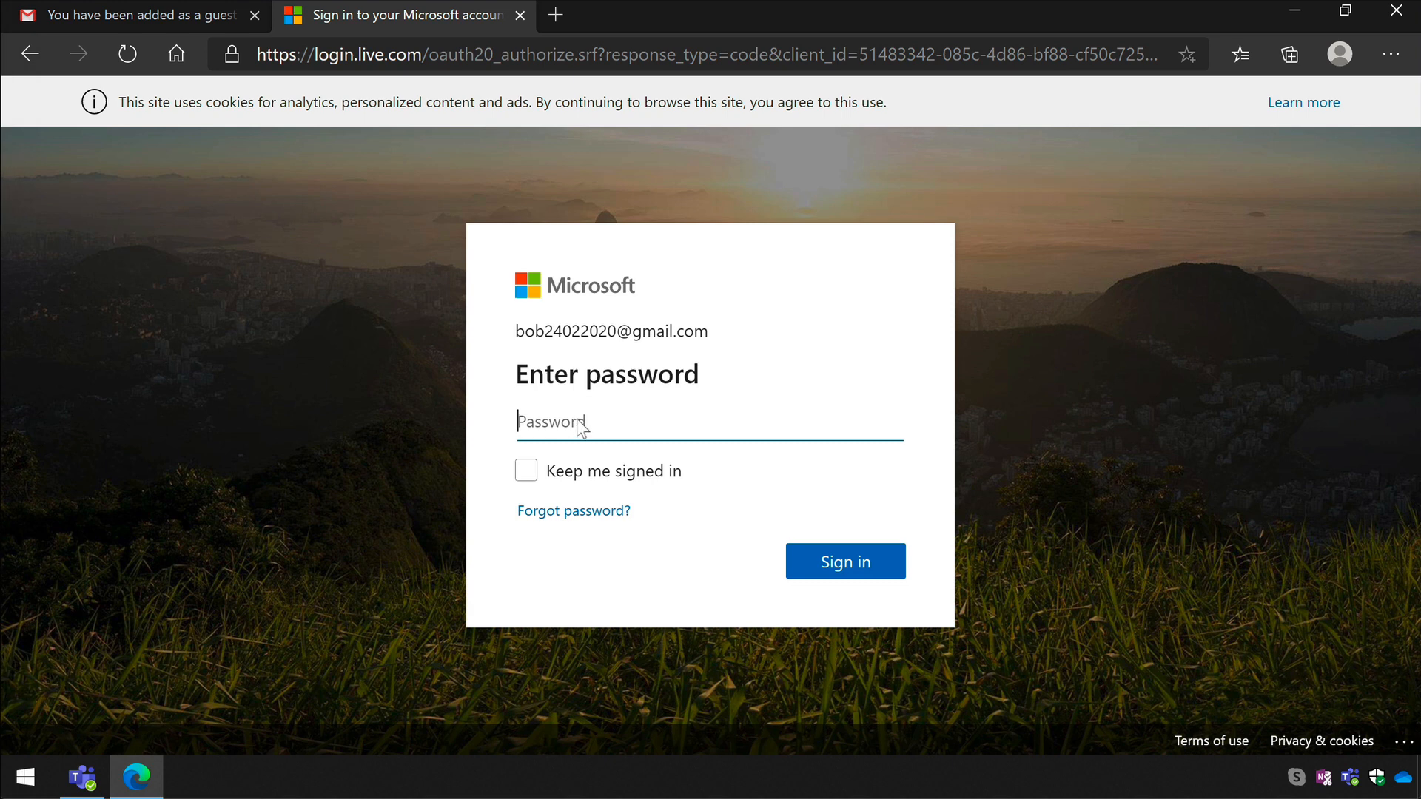
key("ctrl+v")
left_click(849, 571)
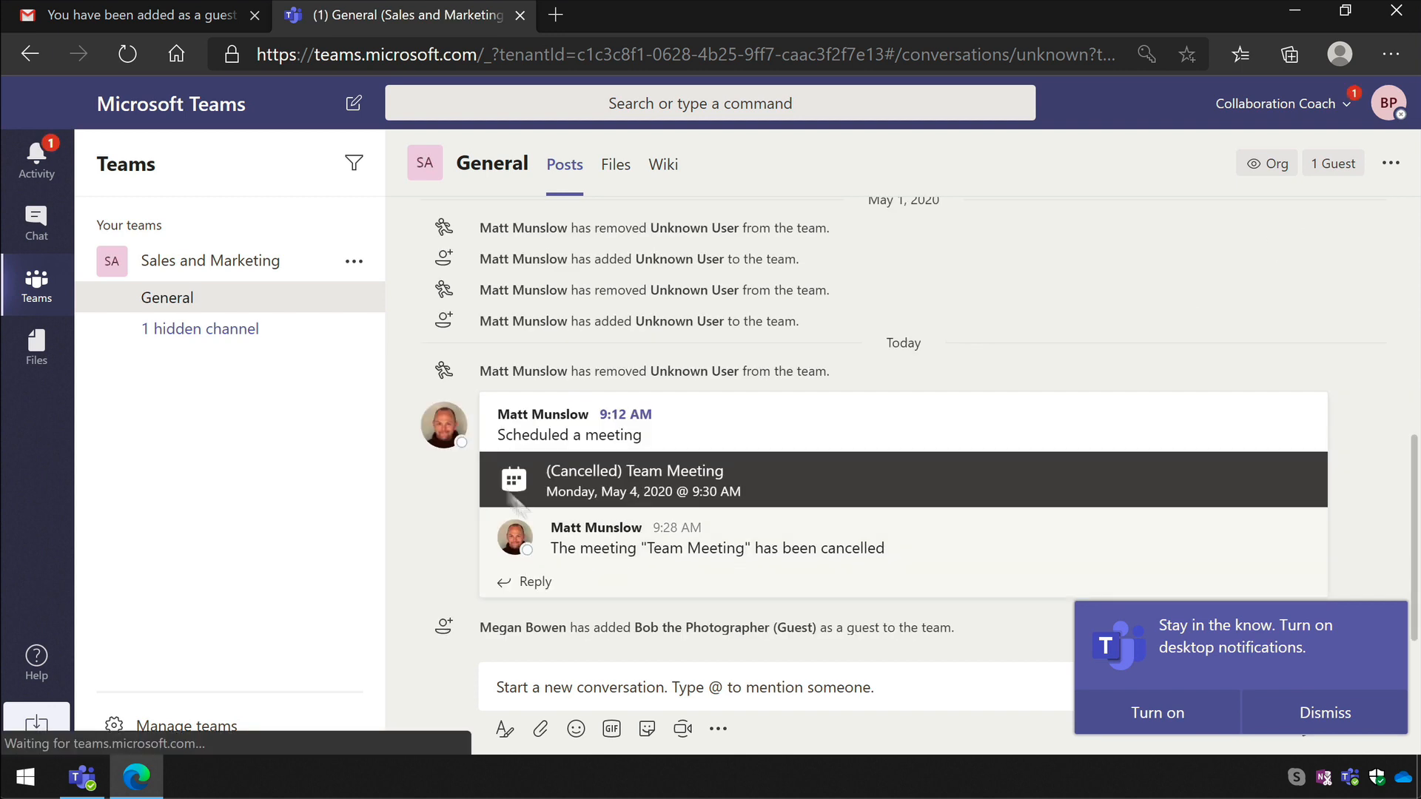
Dismiss the desktop notifications offer and upload Megan_B_1422.jpg from the OneDrive Funny Photos folder to the General channel's files
left_click(615, 166)
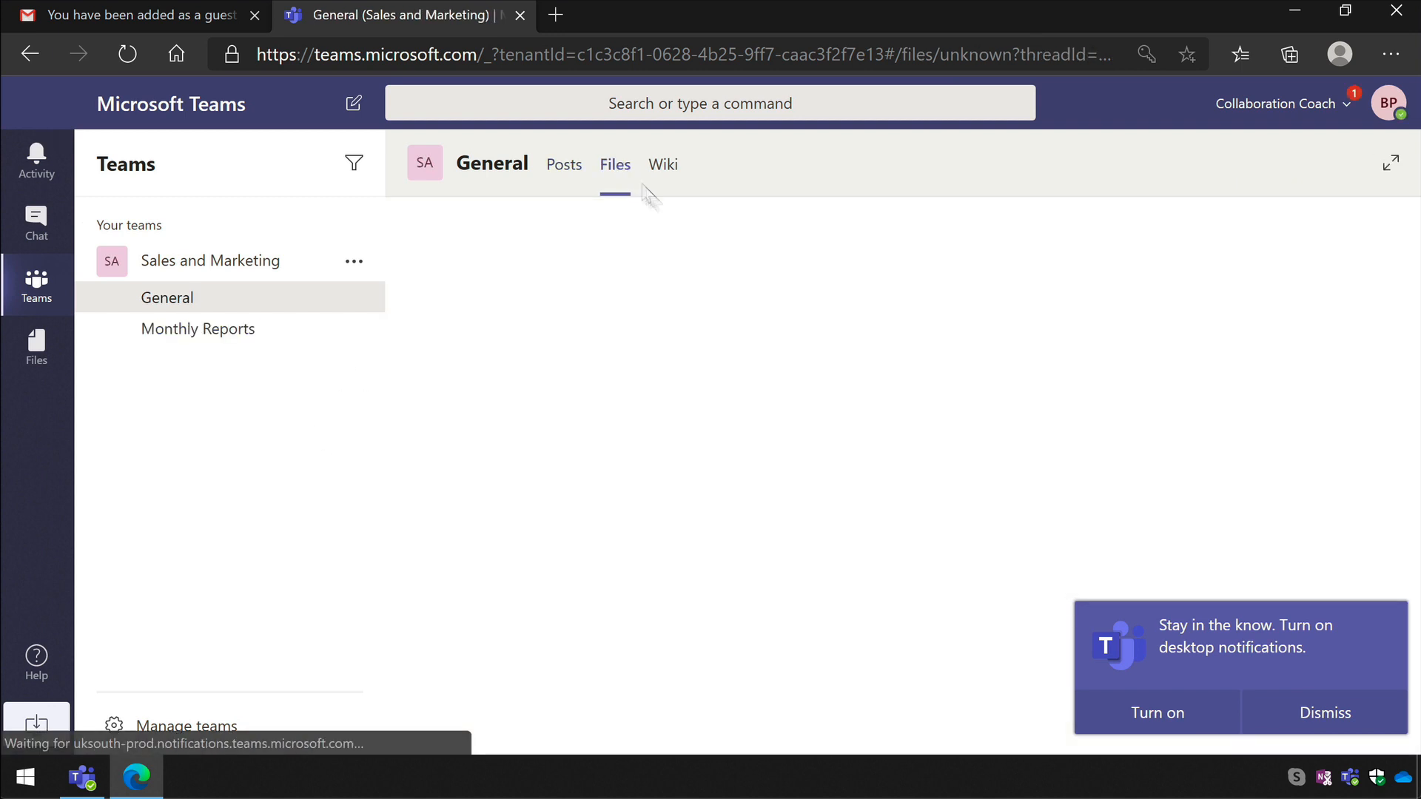
left_click(1316, 731)
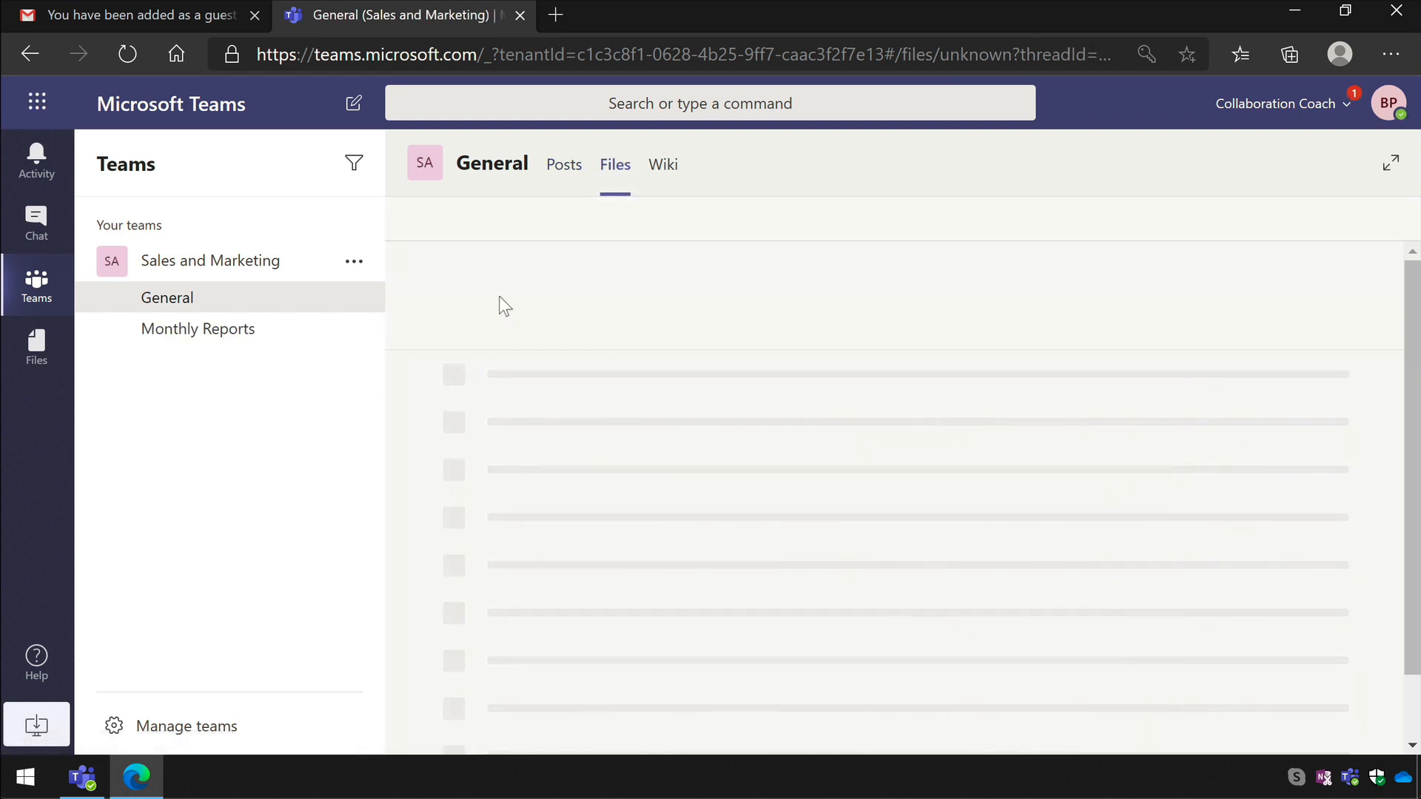
left_click(562, 220)
left_click(592, 270)
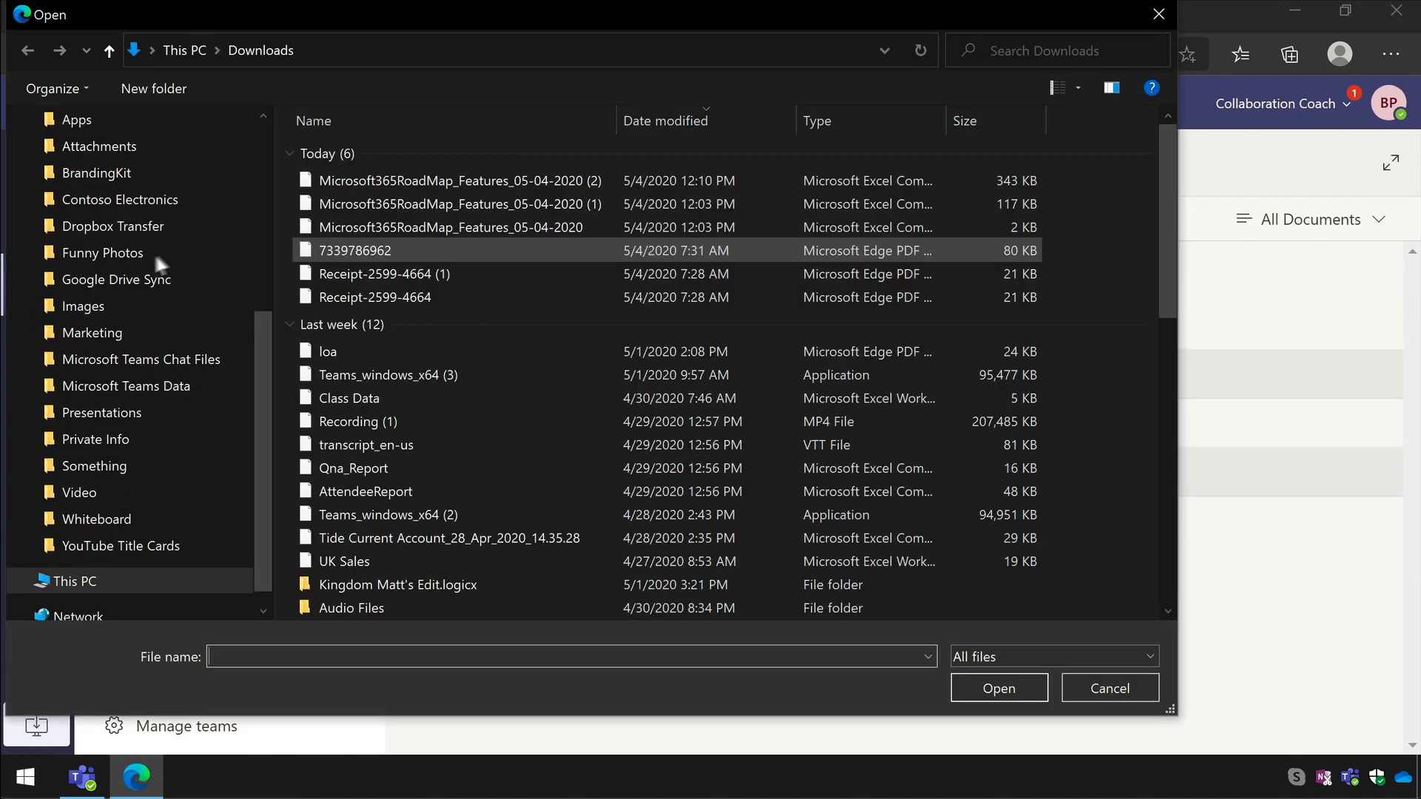
scroll(159, 263, "down", 3)
left_click(137, 248)
scroll(167, 237, "up", 1)
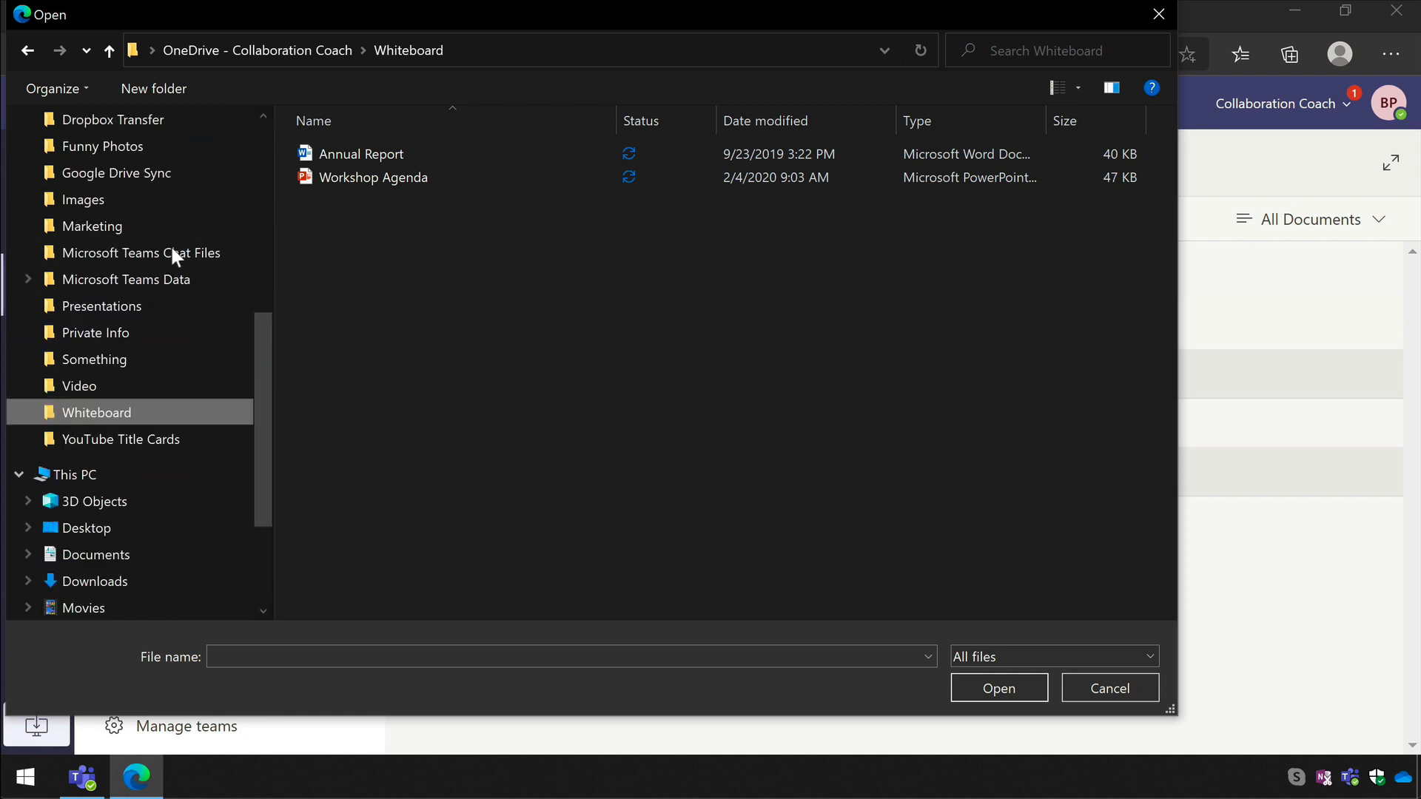
left_click(104, 200)
left_click(350, 185)
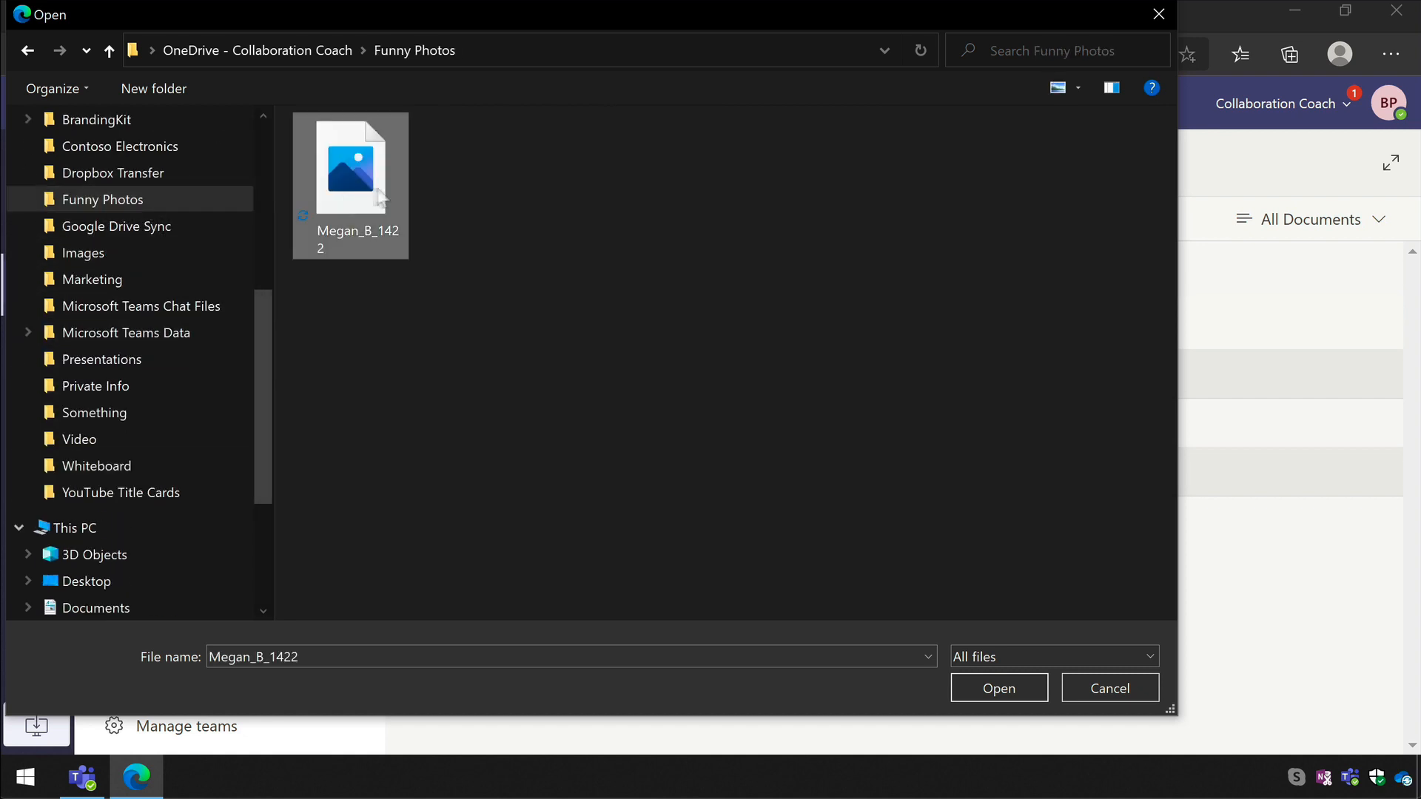
left_click(1010, 688)
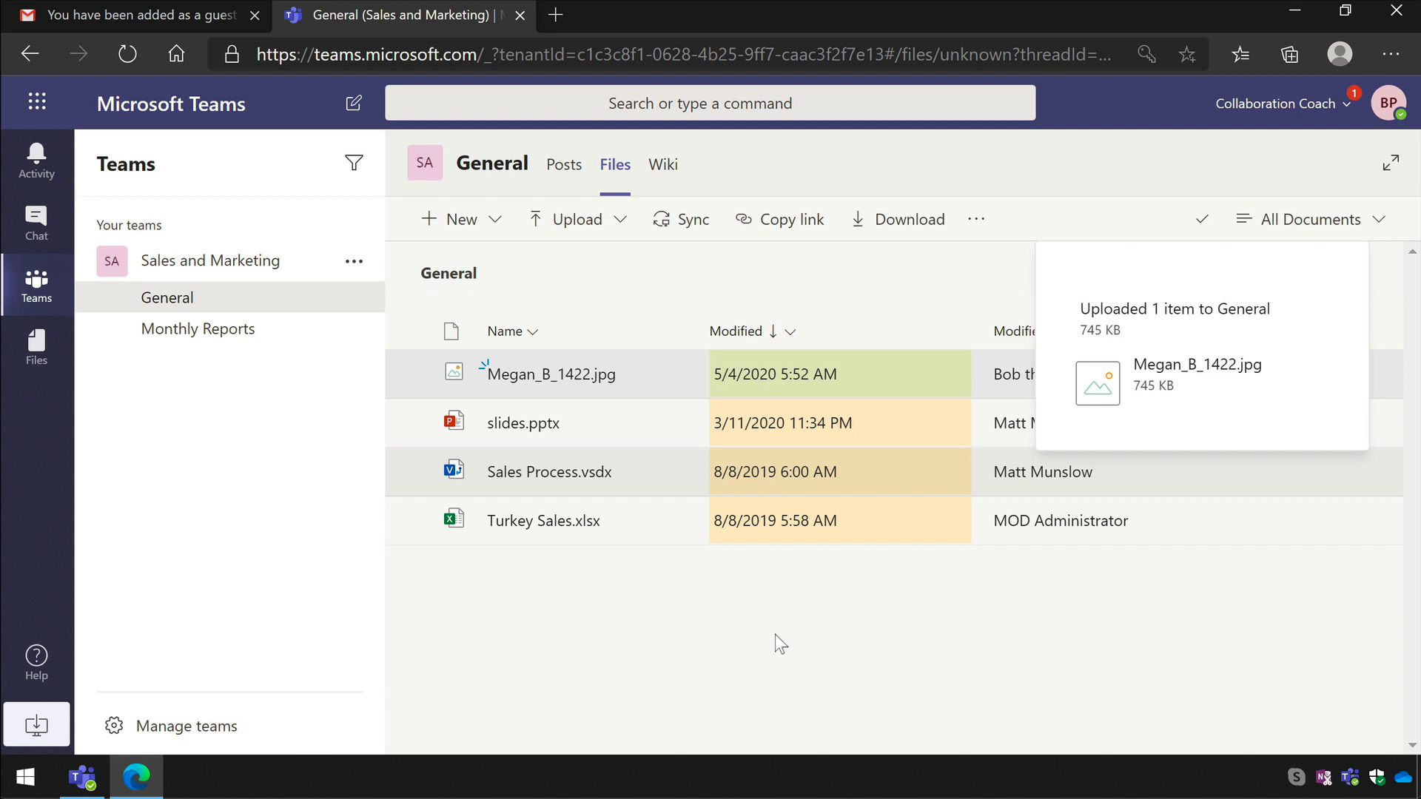
Open the guest's profile menu and view the available presence status options
left_click(1389, 103)
mouse_move(1334, 253)
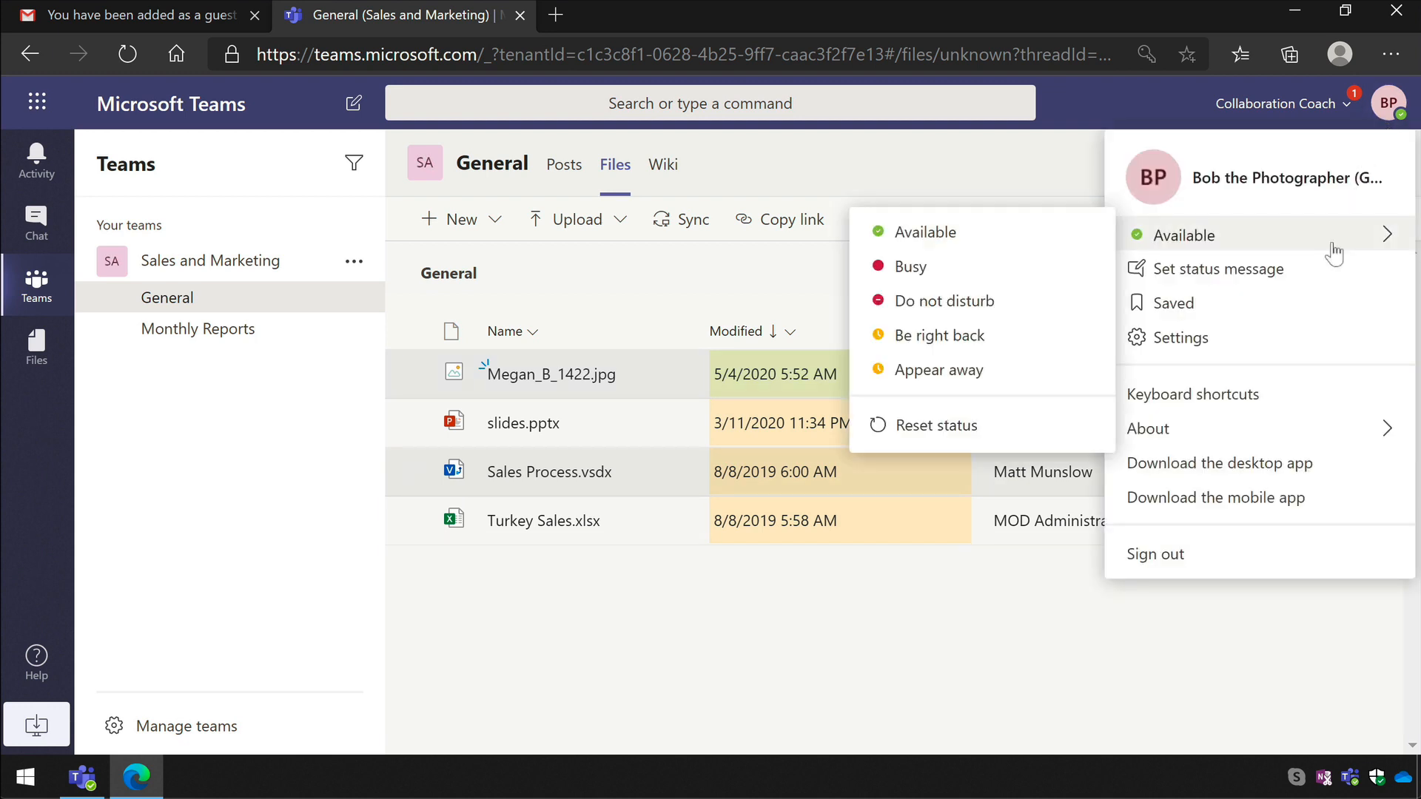